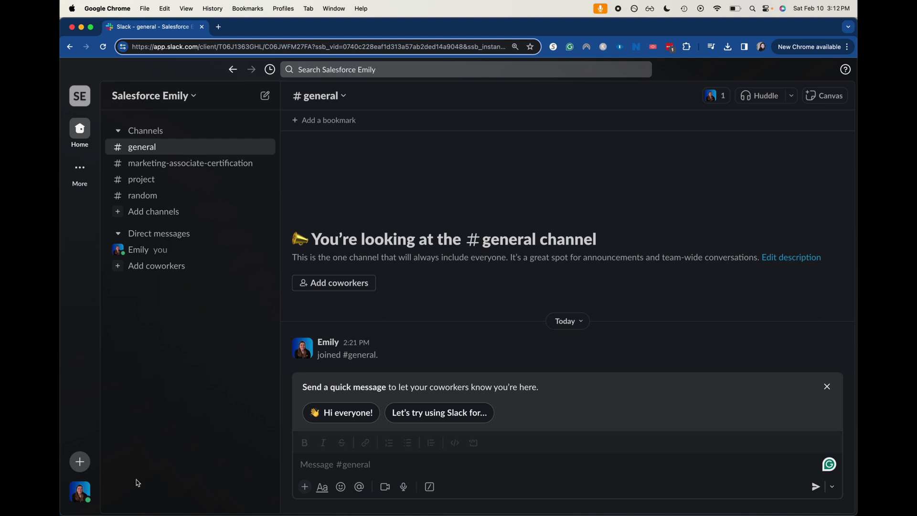
- Open Preferences from the profile avatar menu at the bottom-left
{"action": "left_click", "coordinate": [85, 498]}
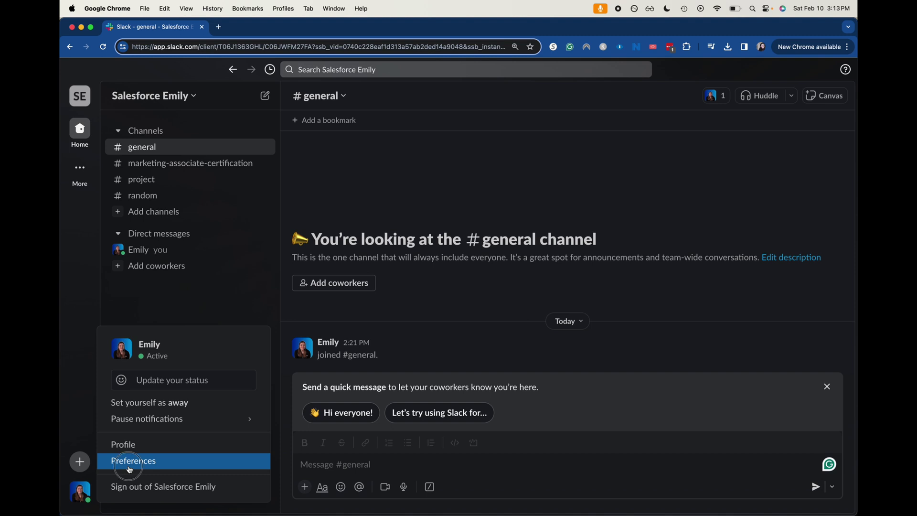
{"action": "left_click", "coordinate": [129, 461]}
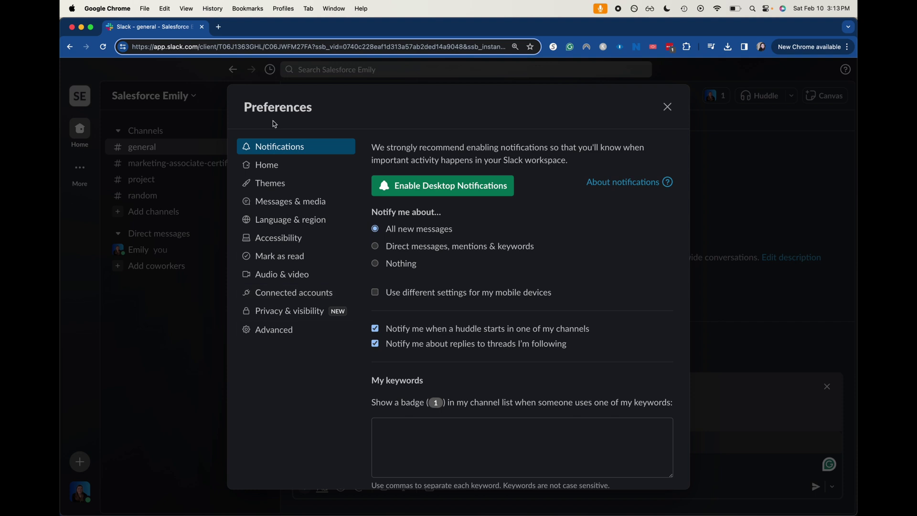
- Under Themes, set Color Mode to System and preview Aubergine, Clementine, Raspberry Beret, Slackr, ending on Sunrise
{"action": "left_click", "coordinate": [268, 184]}
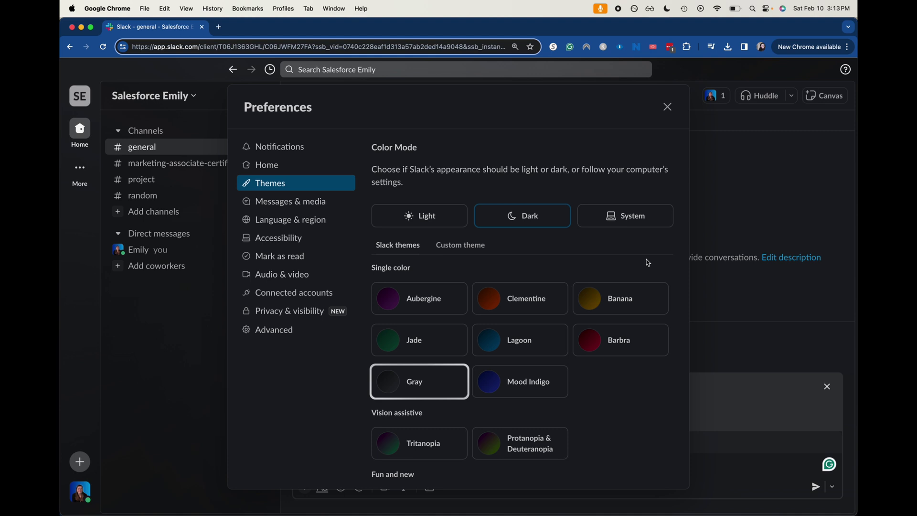
{"action": "left_click", "coordinate": [641, 227]}
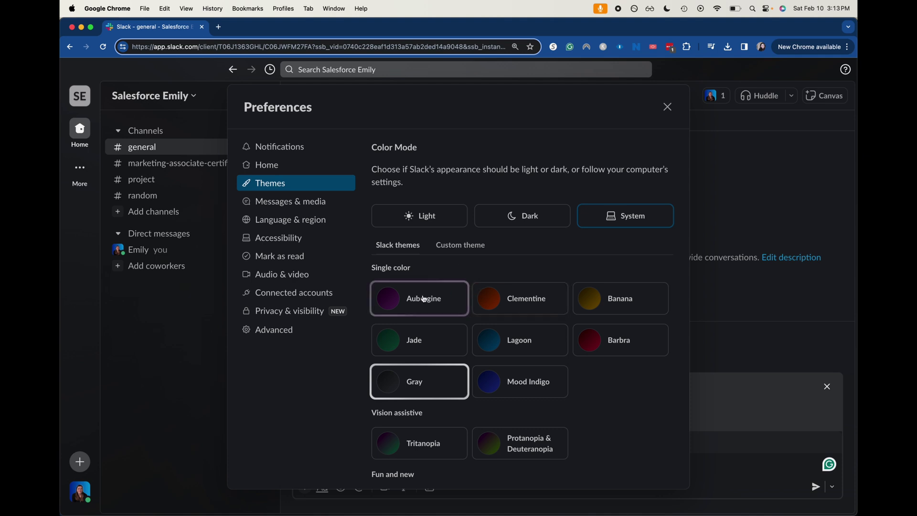
{"action": "scroll", "coordinate": [437, 291], "scroll_direction": "down", "scroll_amount": 1}
{"action": "left_click", "coordinate": [438, 290]}
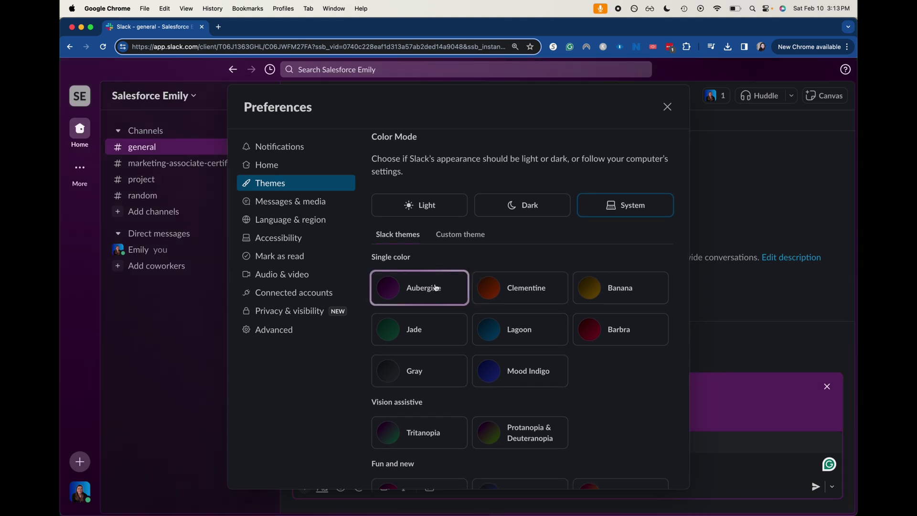
{"action": "left_click", "coordinate": [494, 297]}
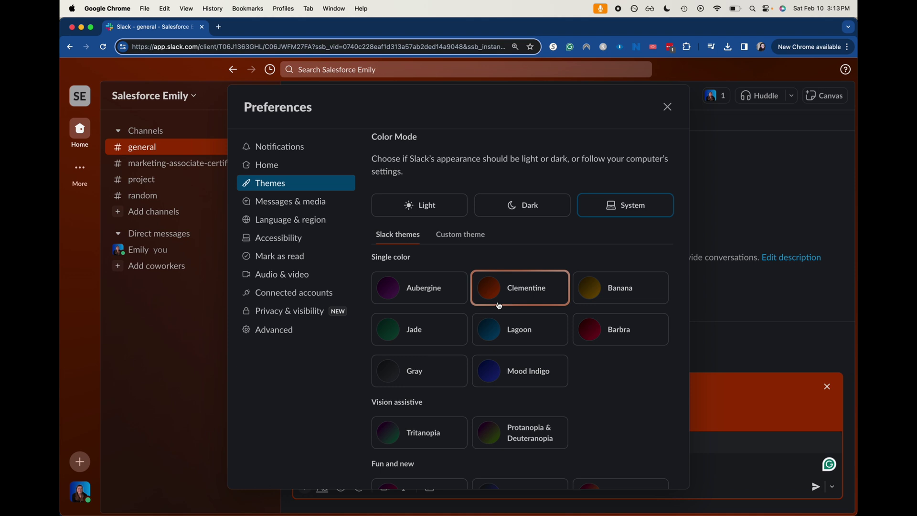
{"action": "scroll", "coordinate": [499, 305], "scroll_direction": "down", "scroll_amount": 3}
{"action": "scroll", "coordinate": [426, 344], "scroll_direction": "down", "scroll_amount": 4}
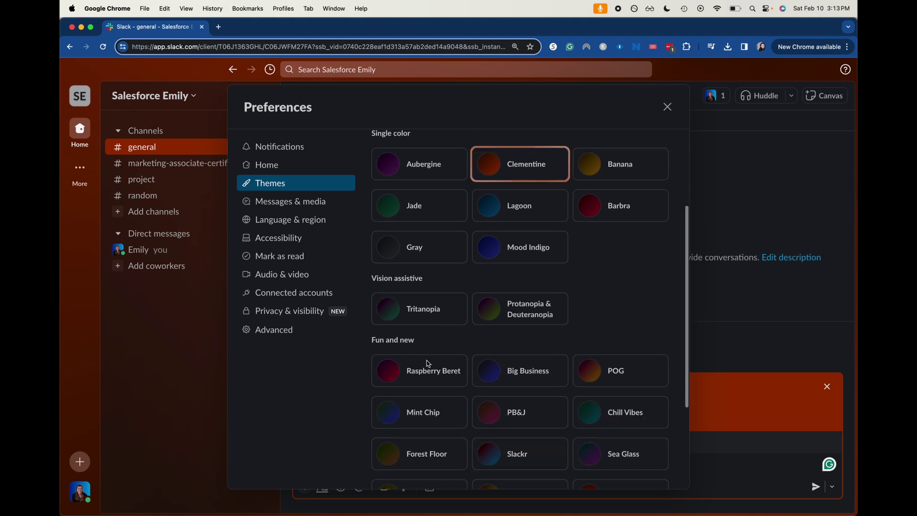
{"action": "left_click", "coordinate": [408, 292]}
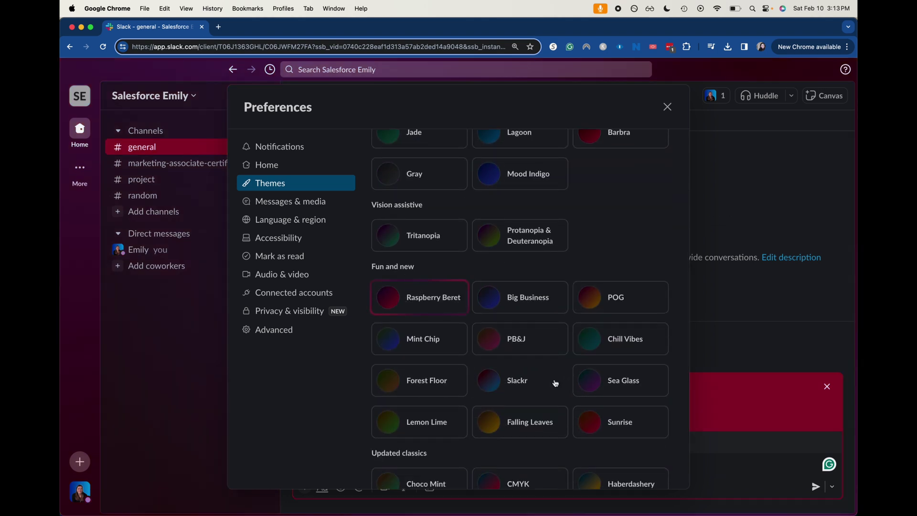
{"action": "left_click", "coordinate": [533, 382]}
{"action": "left_click", "coordinate": [598, 420]}
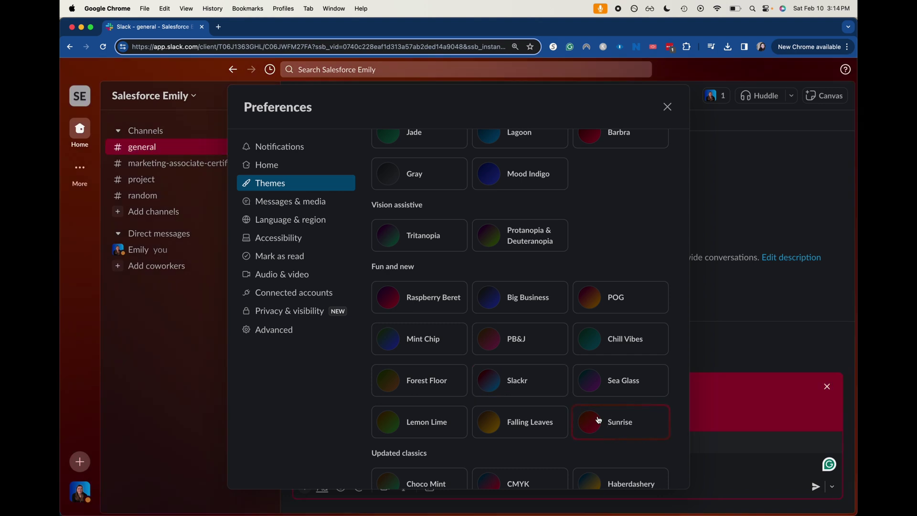
{"action": "scroll", "coordinate": [578, 362], "scroll_direction": "up", "scroll_amount": 8}
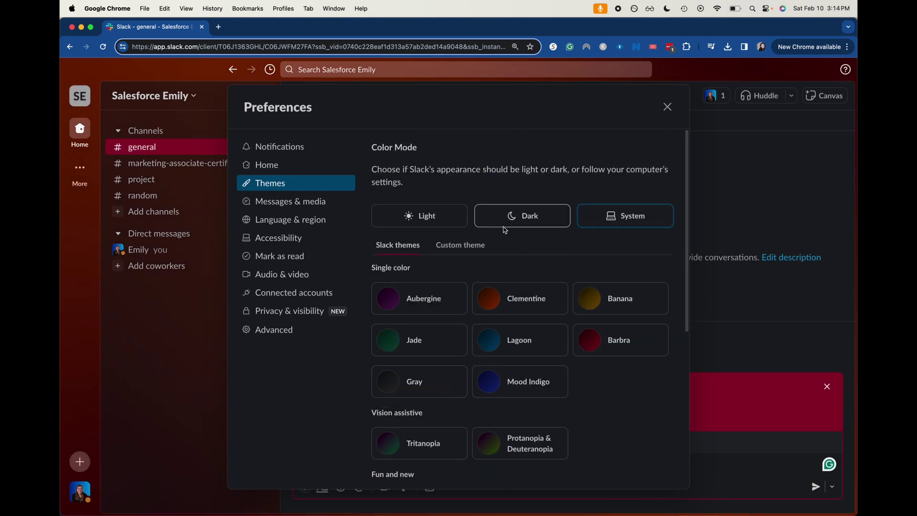
- In the Custom theme tab, set the Window background colour to teal #1EA5BD
{"action": "left_click", "coordinate": [462, 244]}
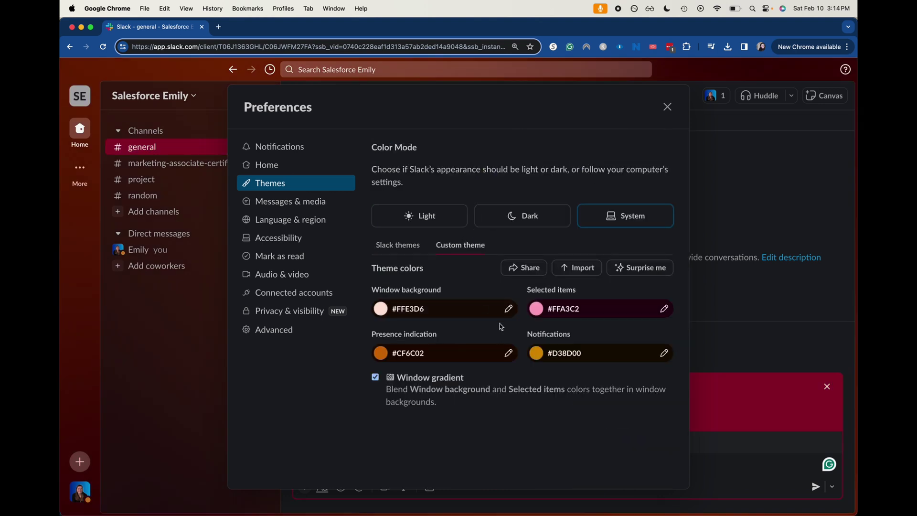
{"action": "left_click", "coordinate": [506, 310]}
{"action": "left_click", "coordinate": [559, 364]}
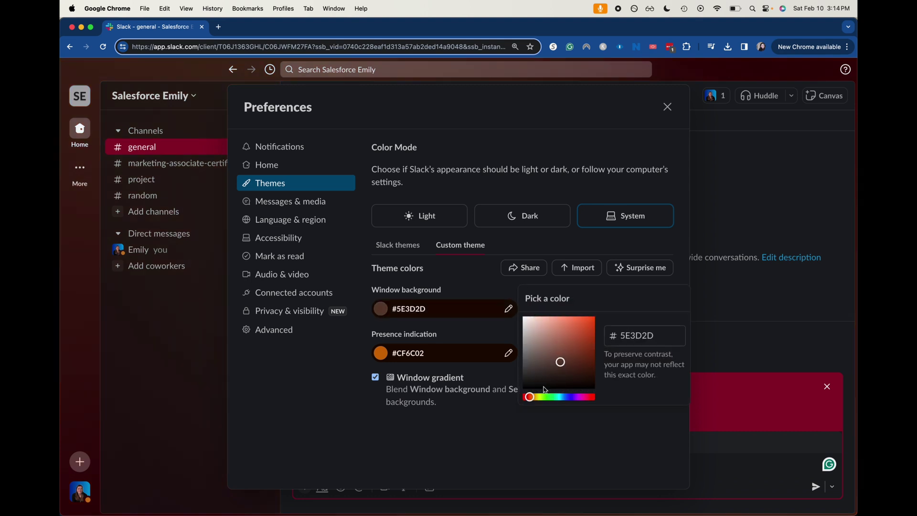
{"action": "left_click_drag", "start_coordinate": [529, 398], "coordinate": [563, 402]}
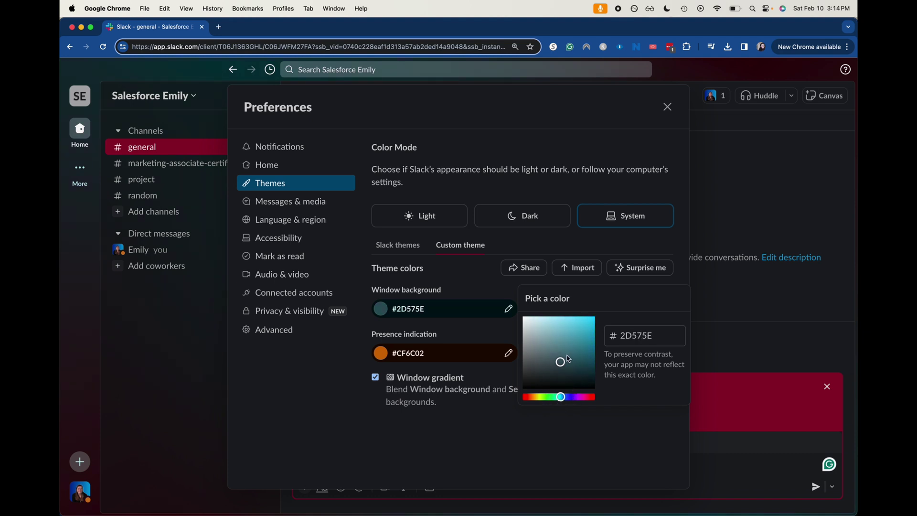
{"action": "left_click_drag", "start_coordinate": [563, 361], "coordinate": [585, 339]}
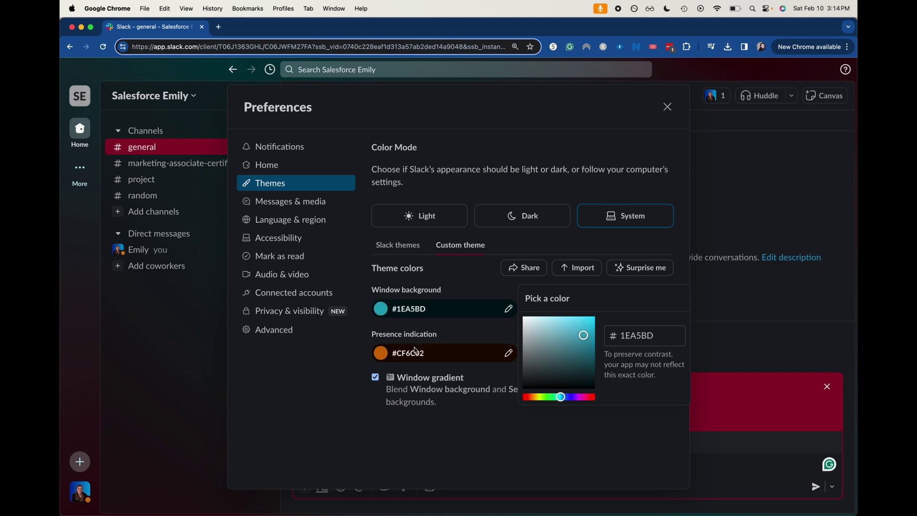
{"action": "left_click", "coordinate": [337, 364]}
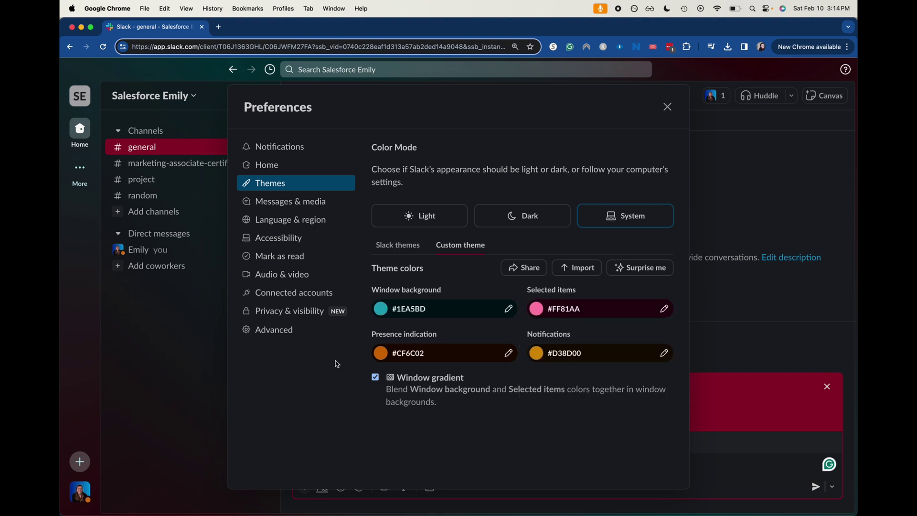
- Set the Selected items colour to blue #274DD6
{"action": "left_click", "coordinate": [664, 309]}
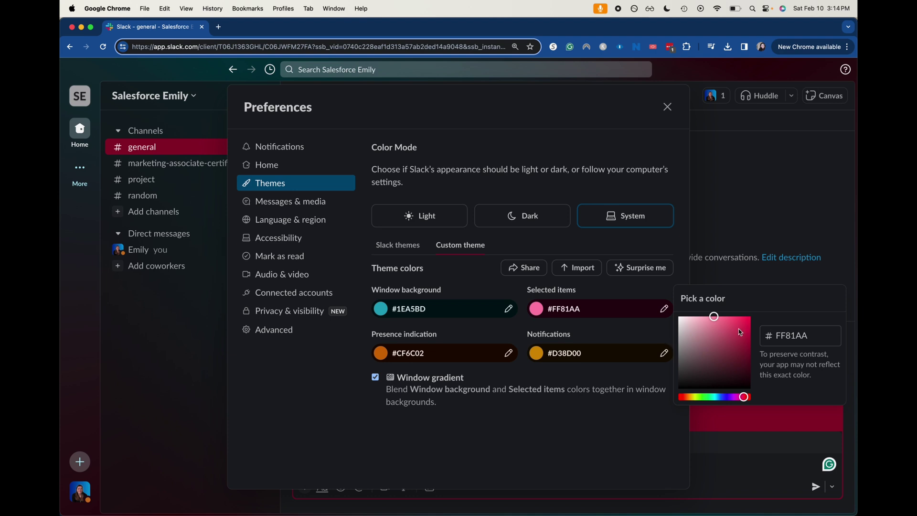
{"action": "left_click", "coordinate": [723, 397]}
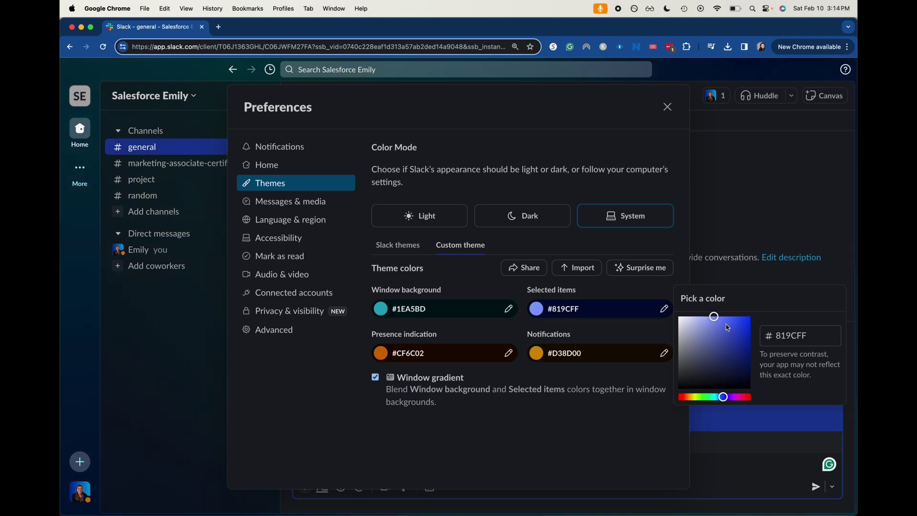
{"action": "mouse_move", "coordinate": [718, 321]}
{"action": "left_mouse_down"}
{"action": "mouse_move", "coordinate": [728, 333]}
{"action": "mouse_move", "coordinate": [738, 328]}
{"action": "left_mouse_up"}
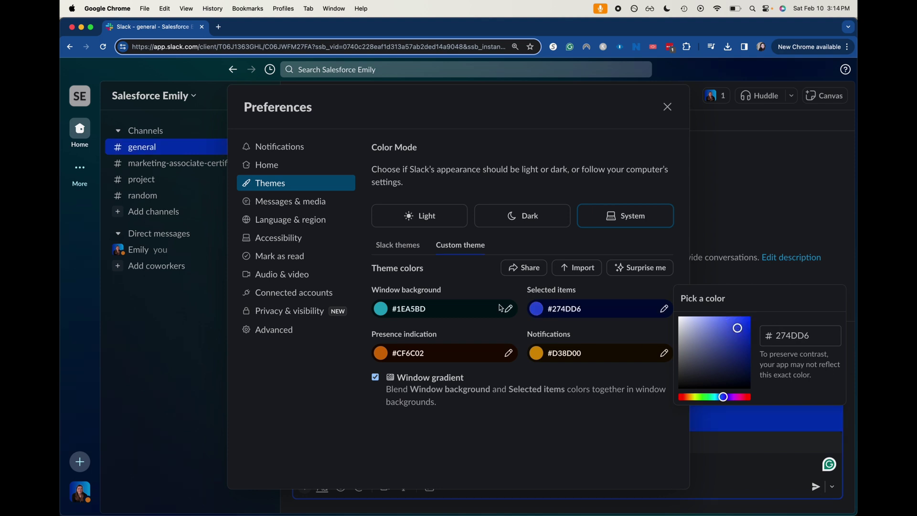
- Set the Presence indication colour to pink #CF02A6
{"action": "left_click", "coordinate": [484, 321]}
{"action": "left_click", "coordinate": [518, 359]}
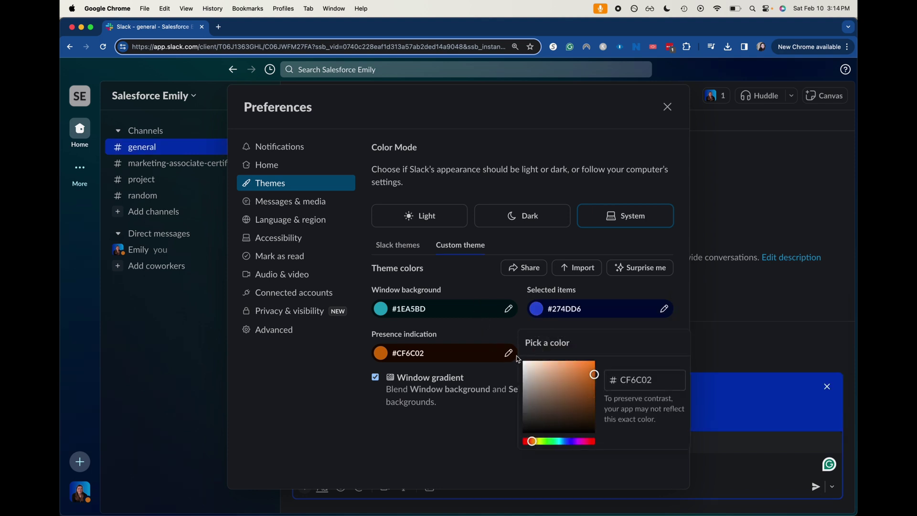
{"action": "left_click", "coordinate": [516, 358]}
{"action": "left_click", "coordinate": [514, 357]}
{"action": "left_click", "coordinate": [565, 441]}
{"action": "left_click_drag", "start_coordinate": [565, 442], "coordinate": [583, 442]}
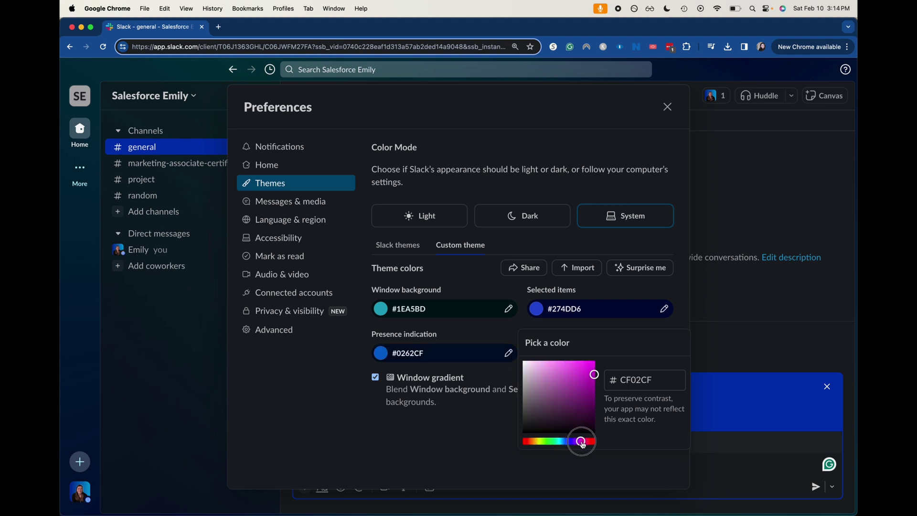
{"action": "left_click", "coordinate": [463, 332]}
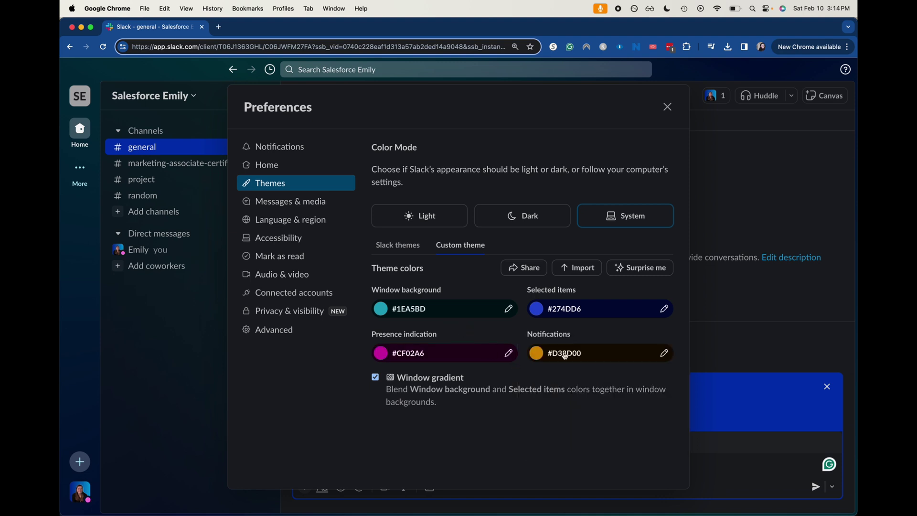
- Set the Notifications colour to red #C40407
{"action": "left_click", "coordinate": [665, 352]}
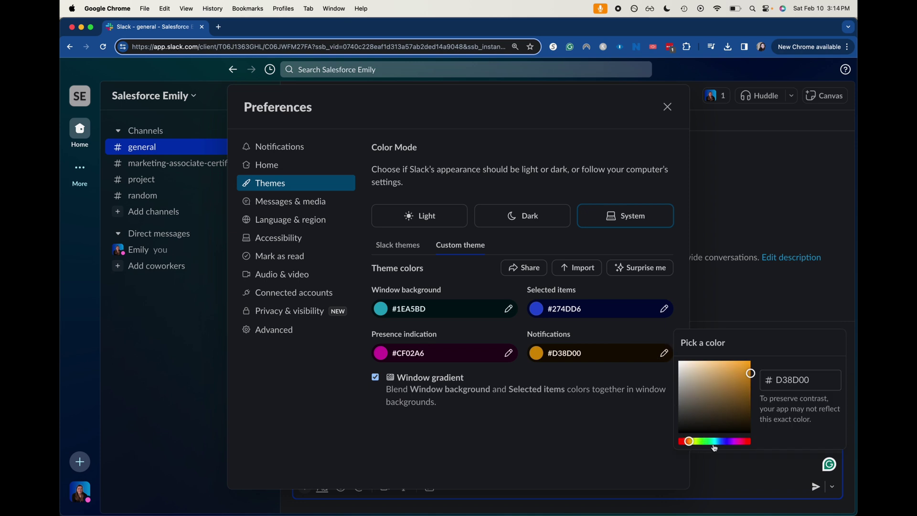
{"action": "left_click", "coordinate": [742, 440]}
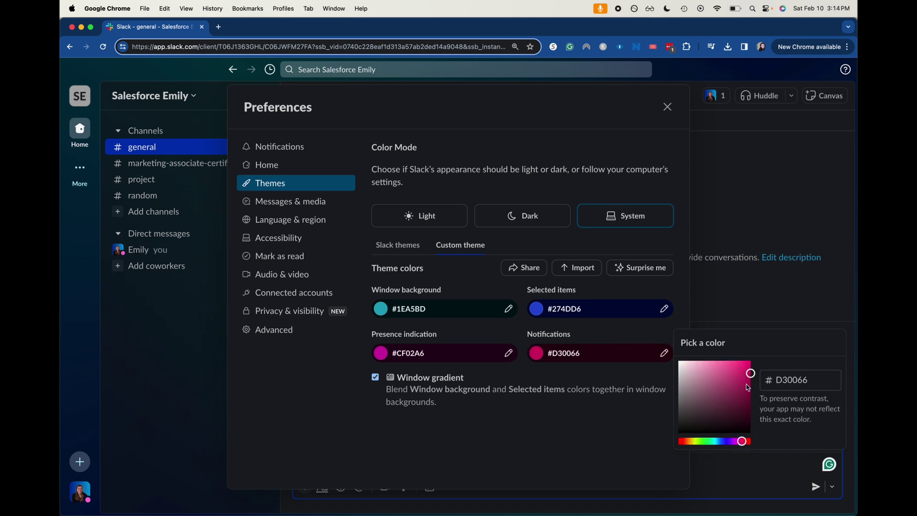
{"action": "left_click", "coordinate": [748, 441]}
{"action": "left_click", "coordinate": [748, 377]}
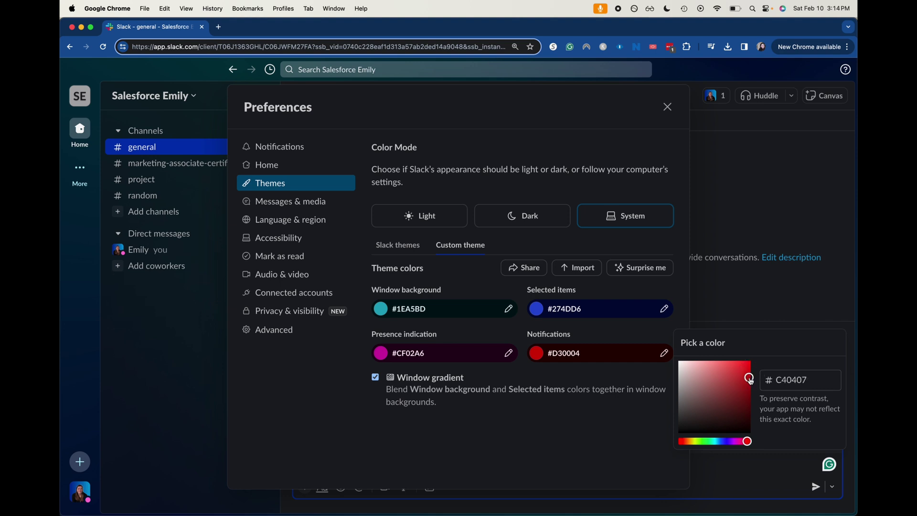
{"action": "left_click", "coordinate": [533, 457]}
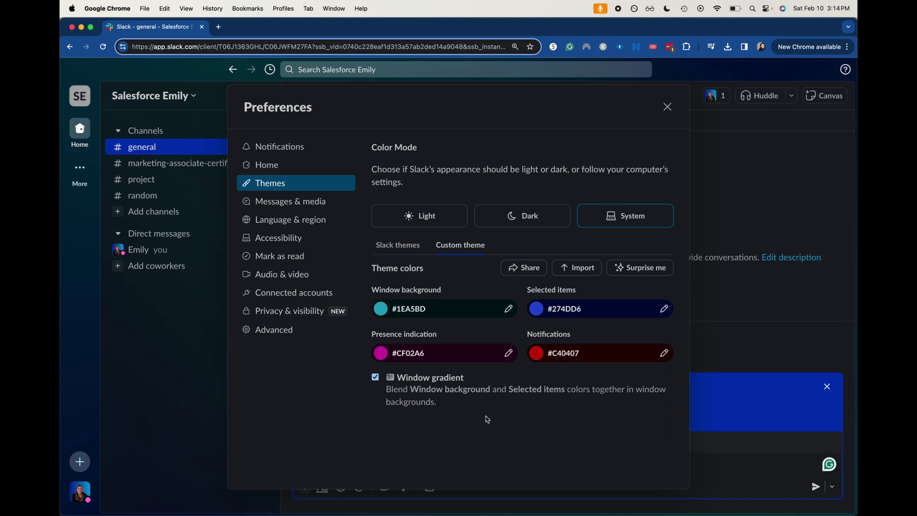
- Uncheck Window gradient in the custom theme
{"action": "left_click", "coordinate": [375, 377]}
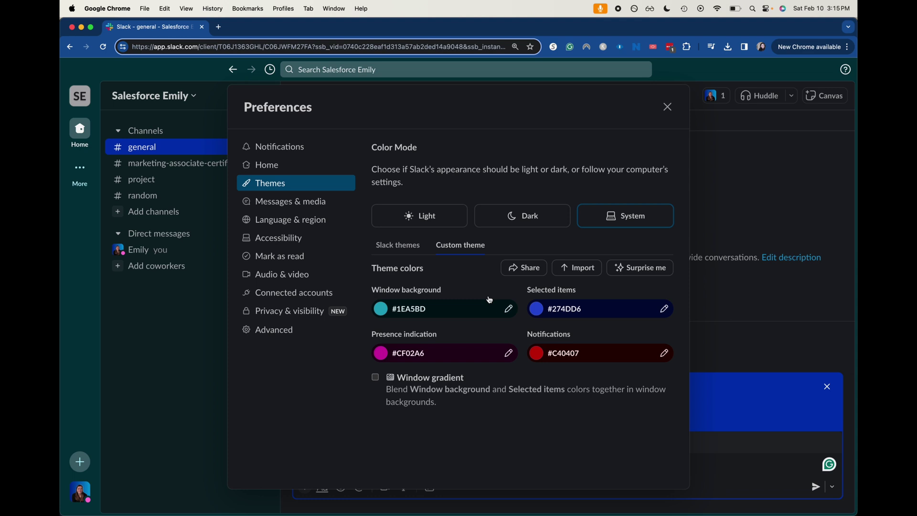
- Close Preferences and save the custom theme changes
{"action": "left_click", "coordinate": [668, 107]}
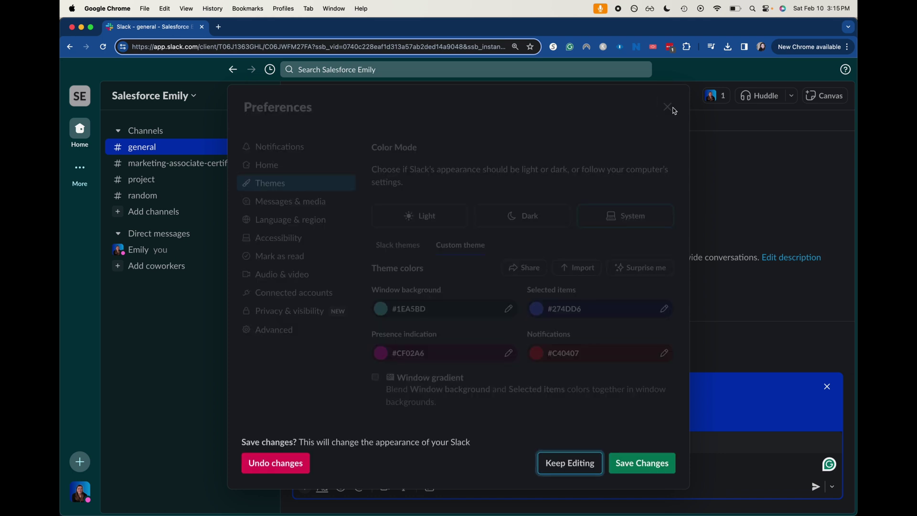
{"action": "left_click", "coordinate": [651, 477]}
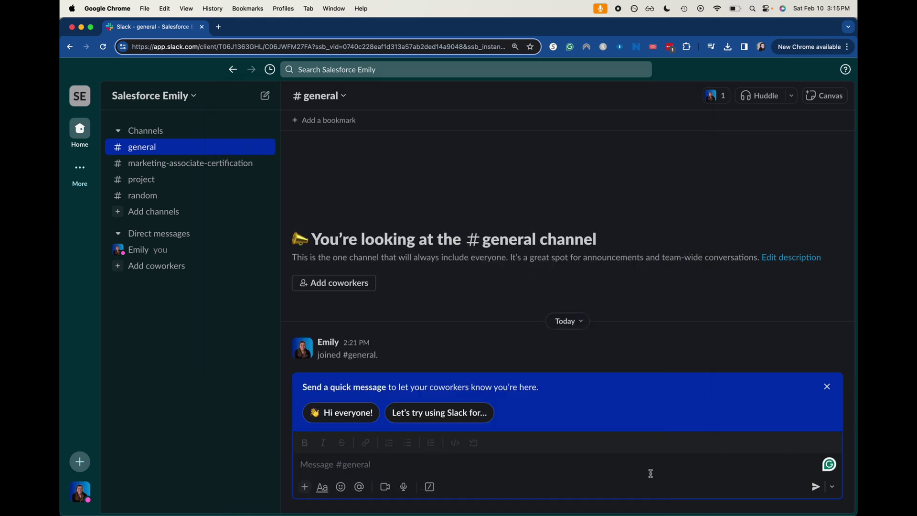